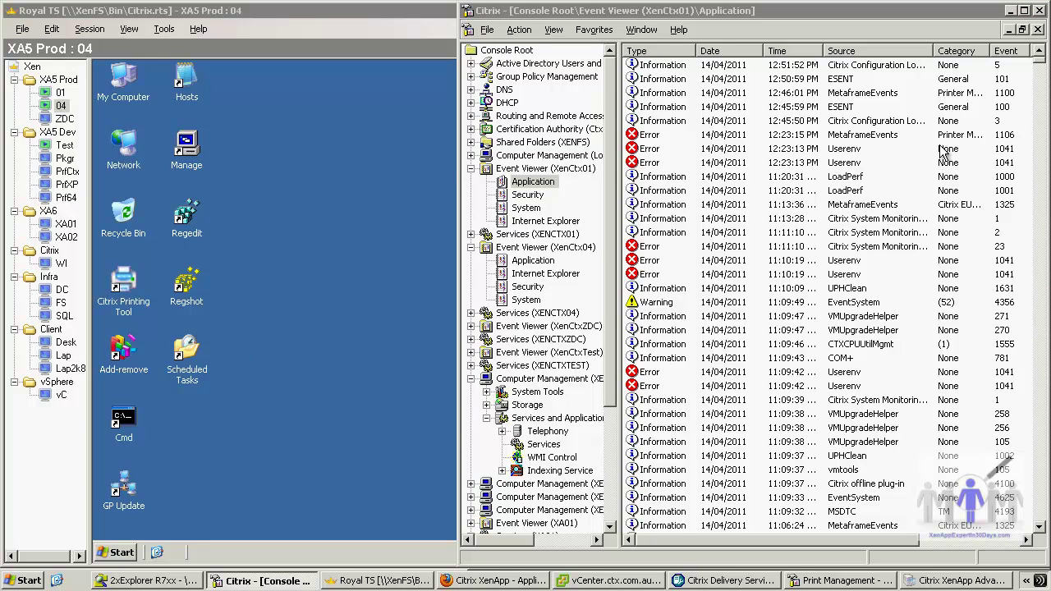
# Inspect the 12:23:15 MetaFrameEvents error 1106 about failed client printer auto-creation, then open the View menu.
pyautogui.doubleClick(891, 136)
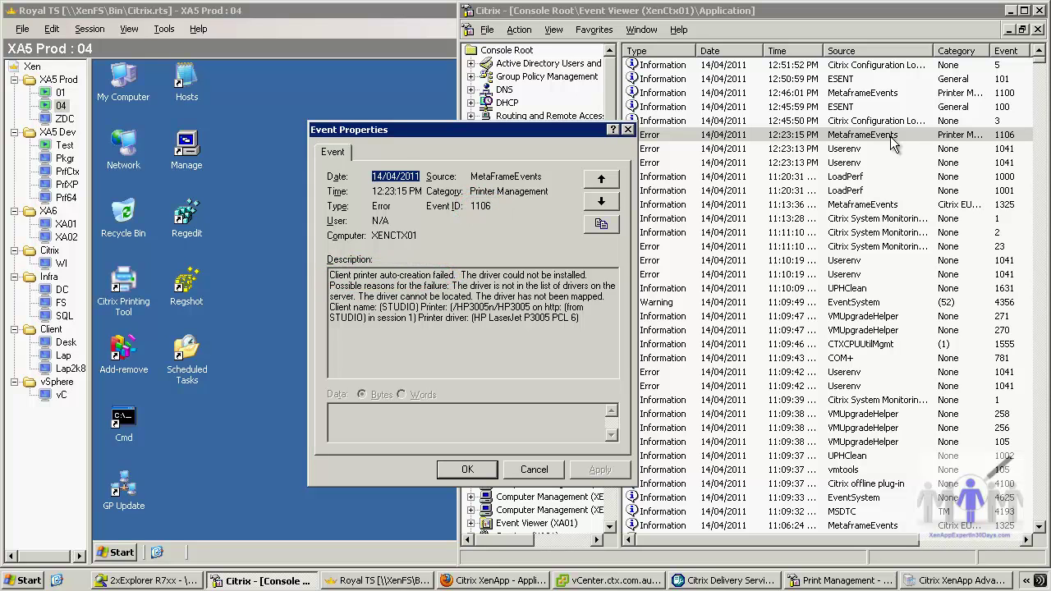
pyautogui.click(628, 130)
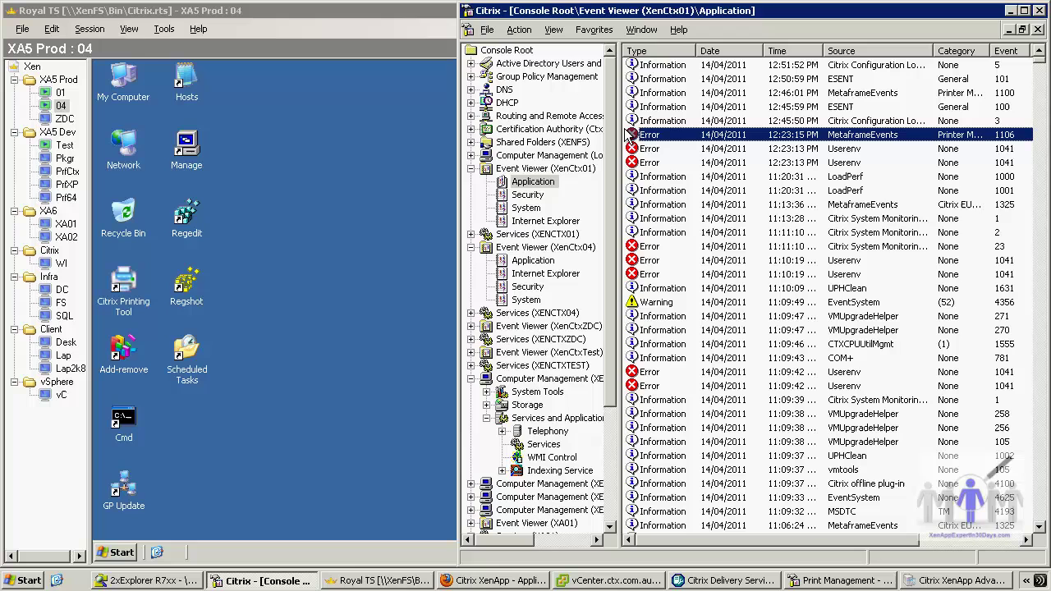
pyautogui.click(554, 30)
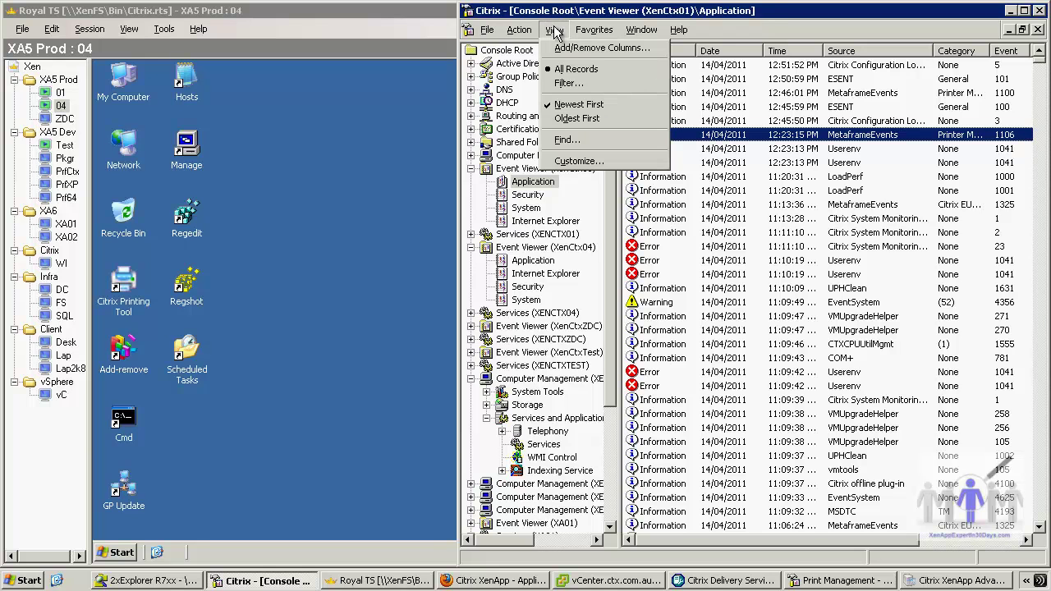
# Filter the XenCtx01 Application log to show only event ID 1116.
pyautogui.click(566, 83)
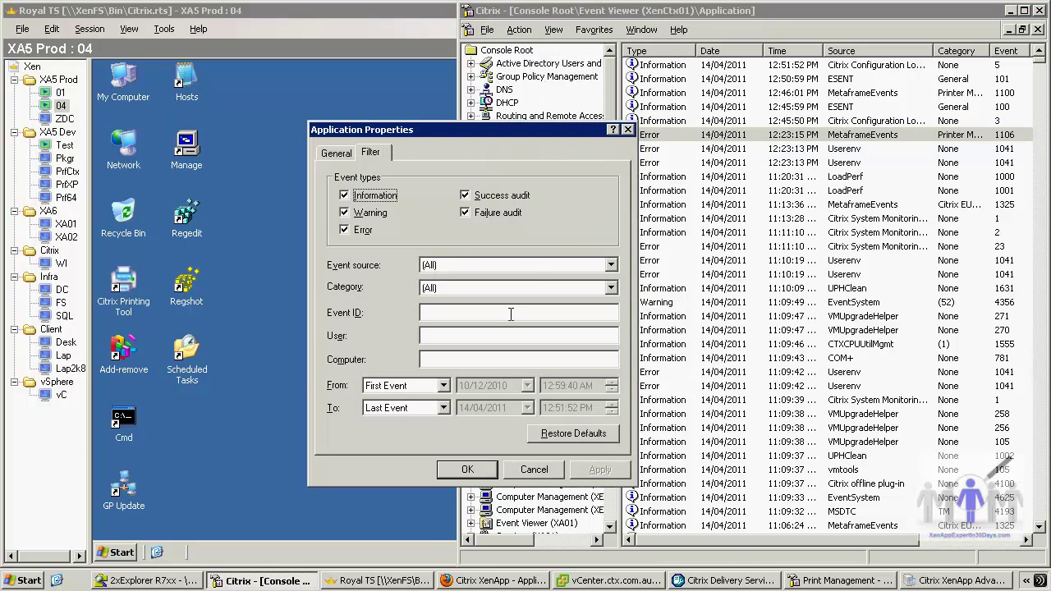
pyautogui.click(495, 313)
pyautogui.write('11116')
pyautogui.press('BackSpace')
pyautogui.press('Return')
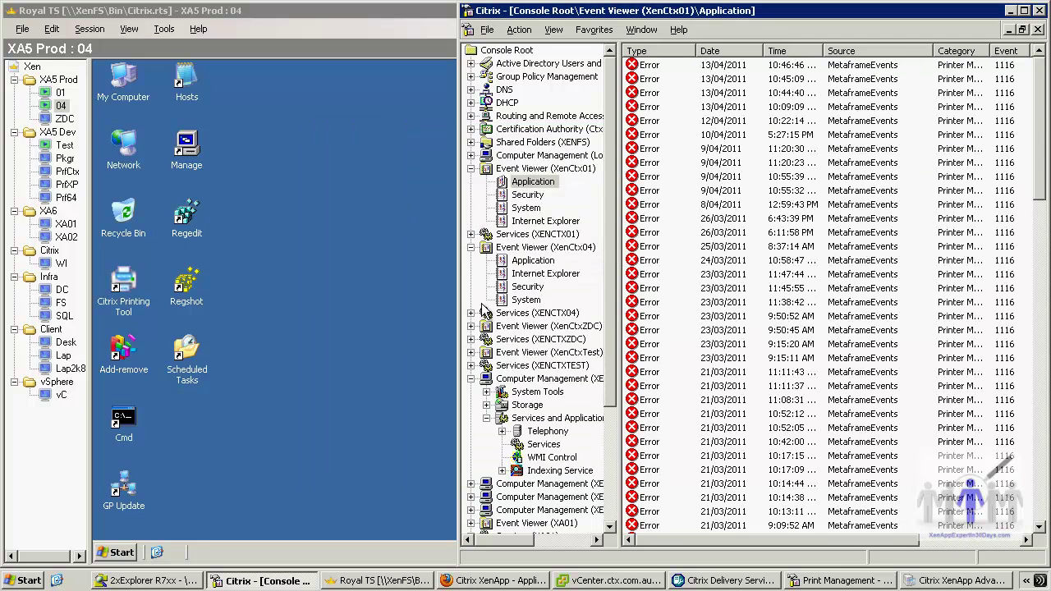
# Open the newest 1116 error showing AddPrinter() status 0x3EB and move its dialog aside.
pyautogui.doubleClick(726, 72)
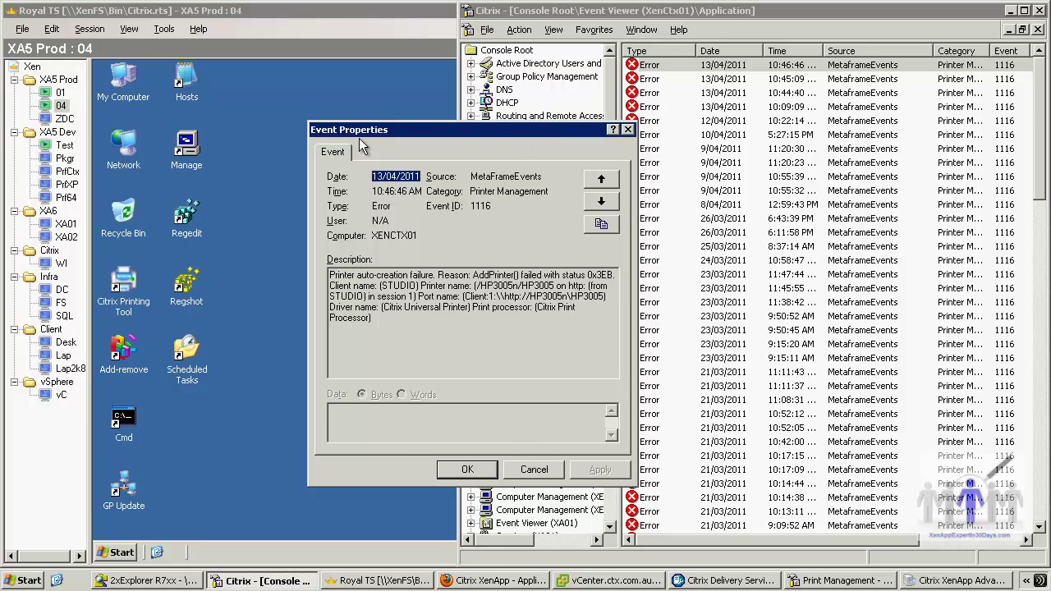
pyautogui.moveTo(390, 131); pyautogui.dragTo(193, 139)
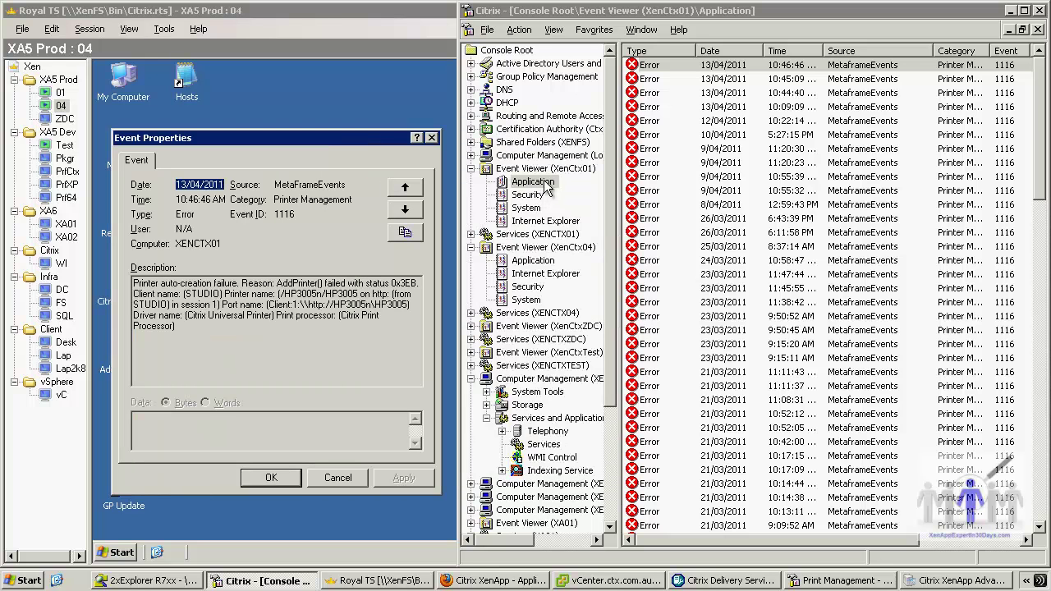
# List the services on XENCTX01 and scroll to the Citrix Print Manager Service.
pyautogui.click(525, 234)
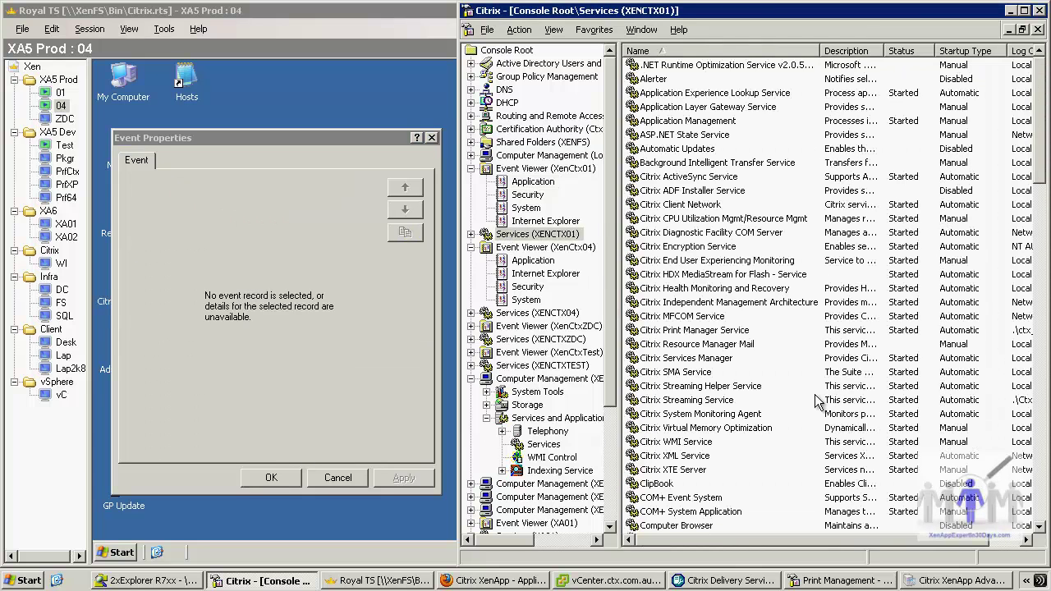
pyautogui.click(1041, 511)
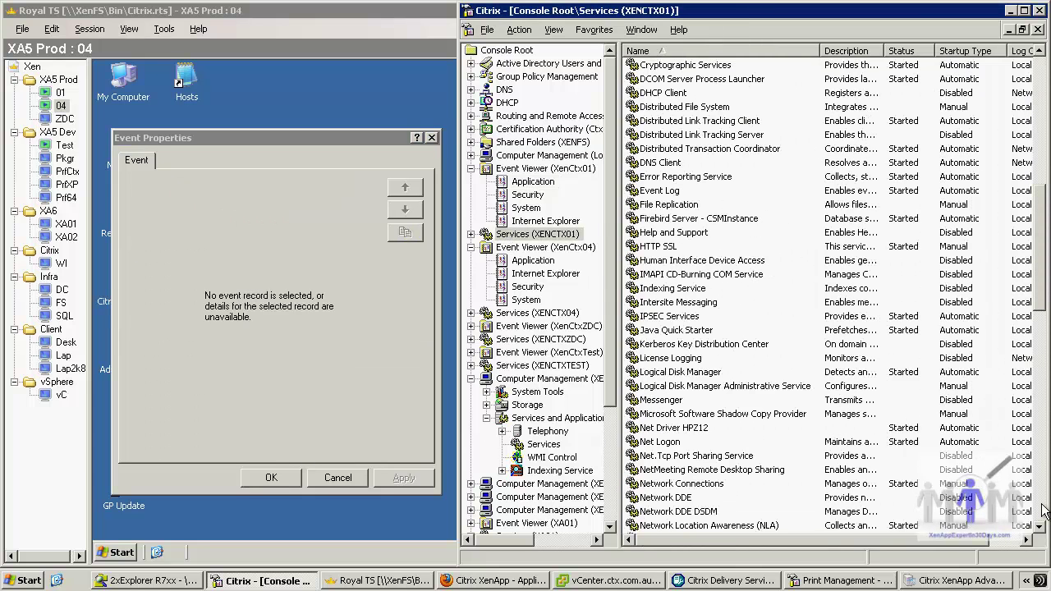
pyautogui.click(1041, 511)
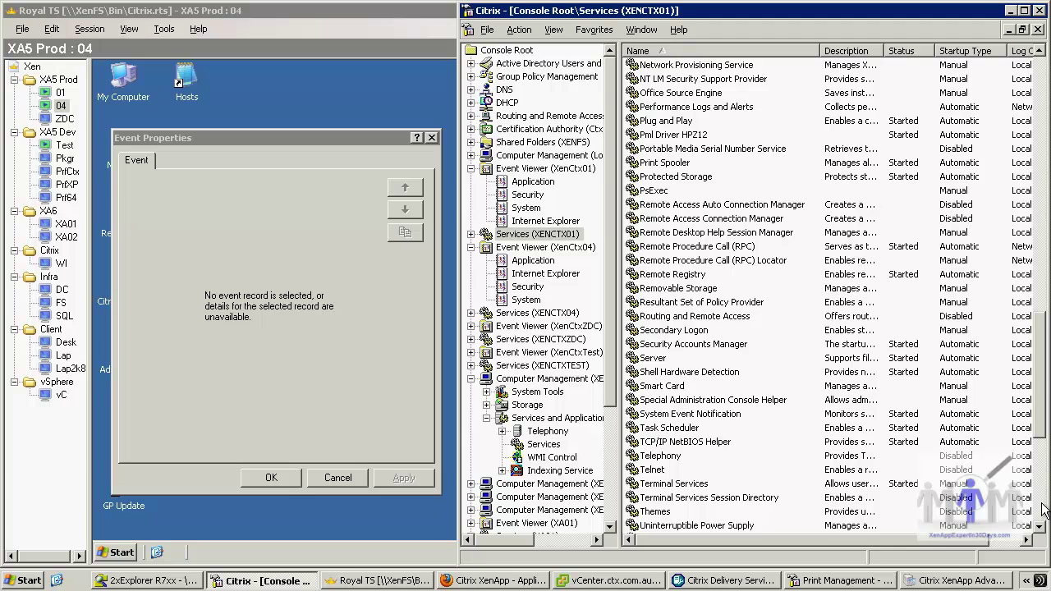
pyautogui.click(1041, 127)
pyautogui.click(1039, 119)
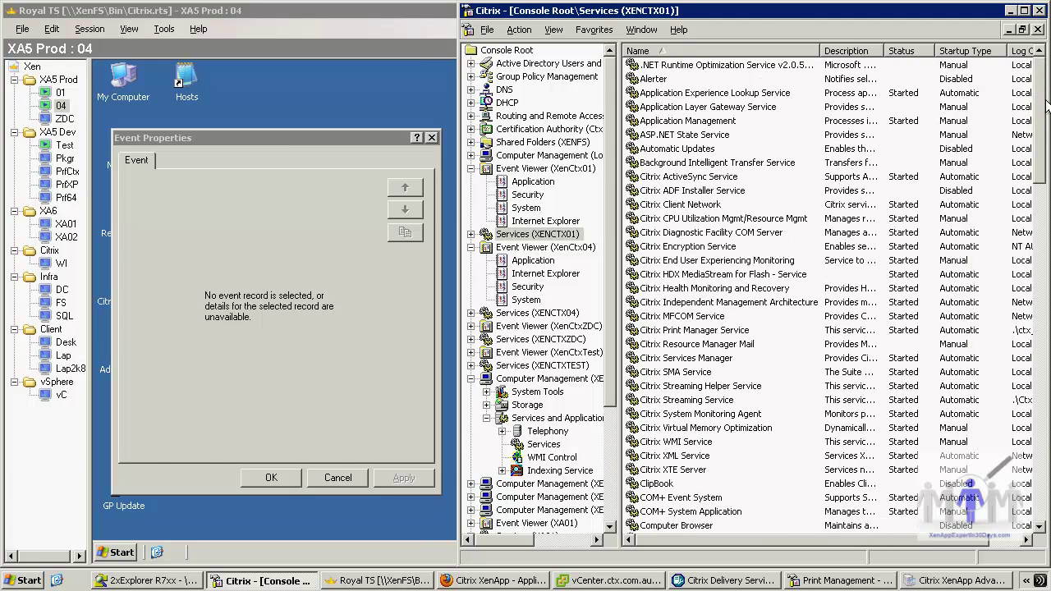
# Check the Citrix Print Manager Service's dependencies and the local account it logs on as.
pyautogui.doubleClick(706, 330)
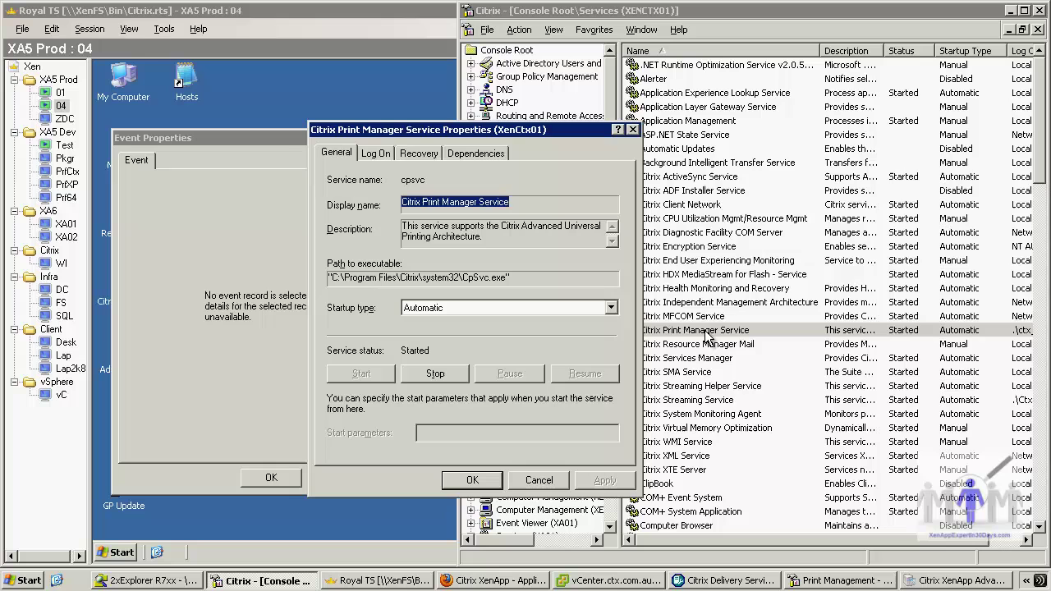
pyautogui.click(453, 153)
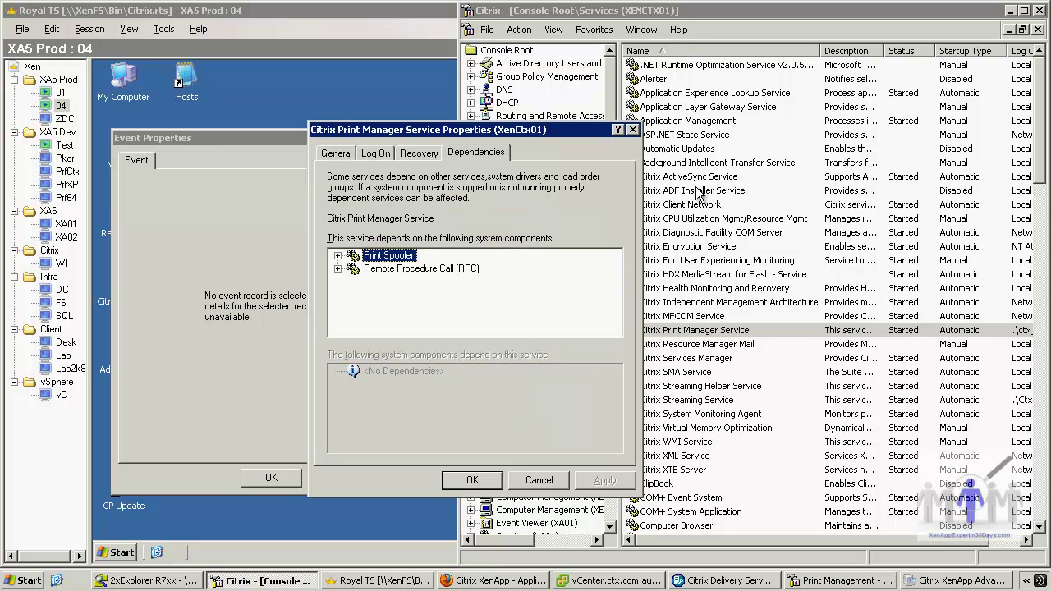
pyautogui.moveTo(450, 131); pyautogui.dragTo(720, 193)
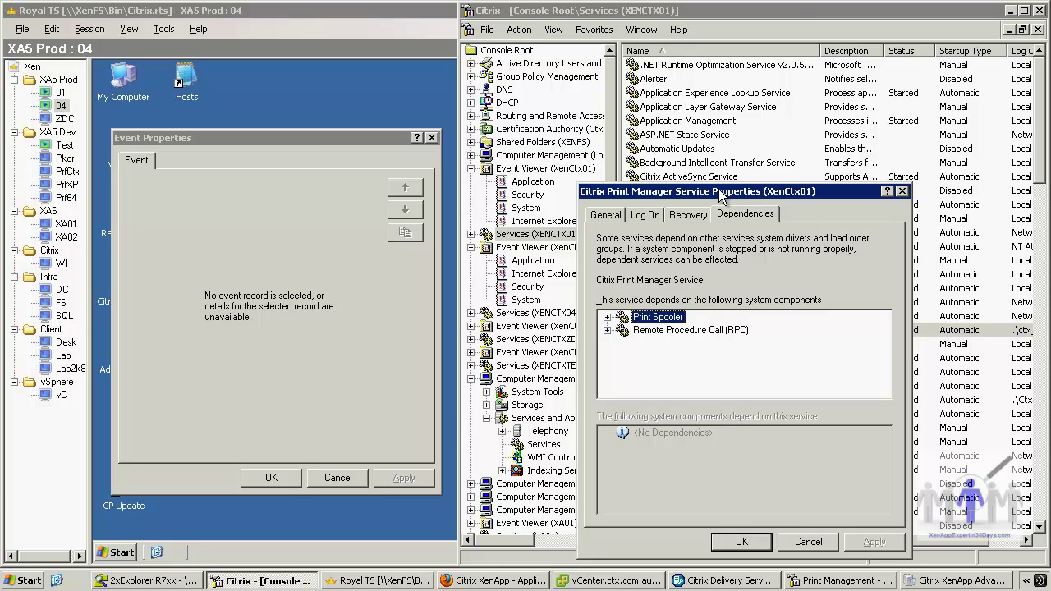
pyautogui.click(651, 216)
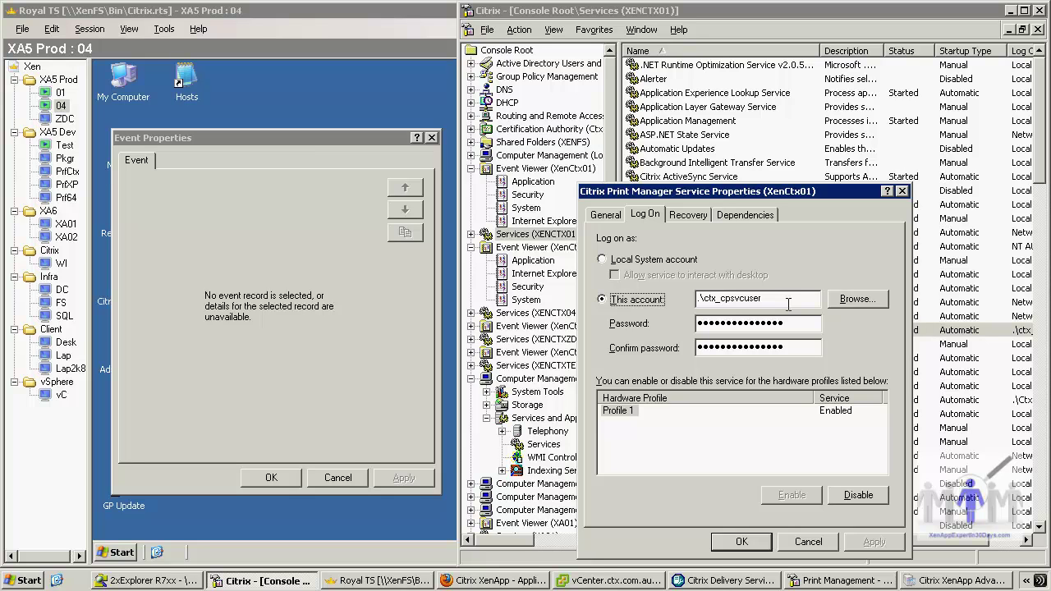
# In the server's Computer Management, view ctx_cpsvcuser's group memberships: Power Users and Users.
pyautogui.click(809, 542)
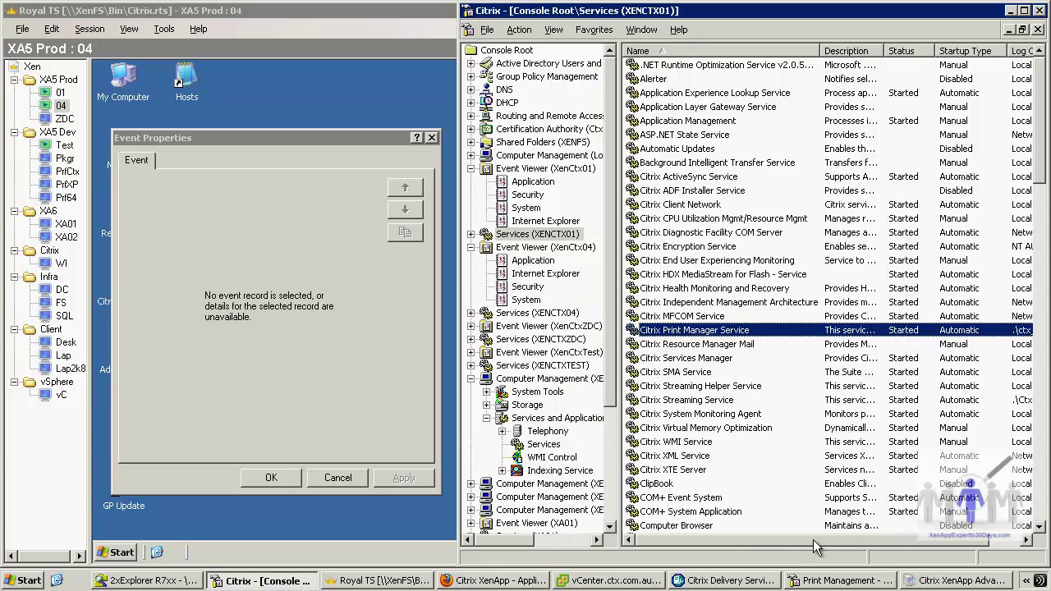
pyautogui.rightClick(123, 76)
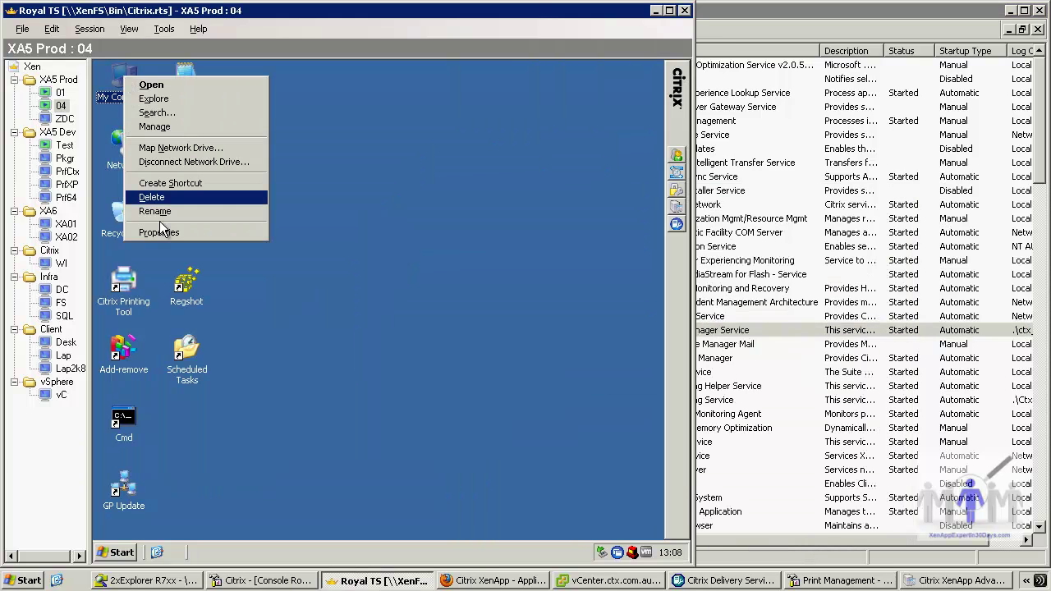
pyautogui.click(157, 127)
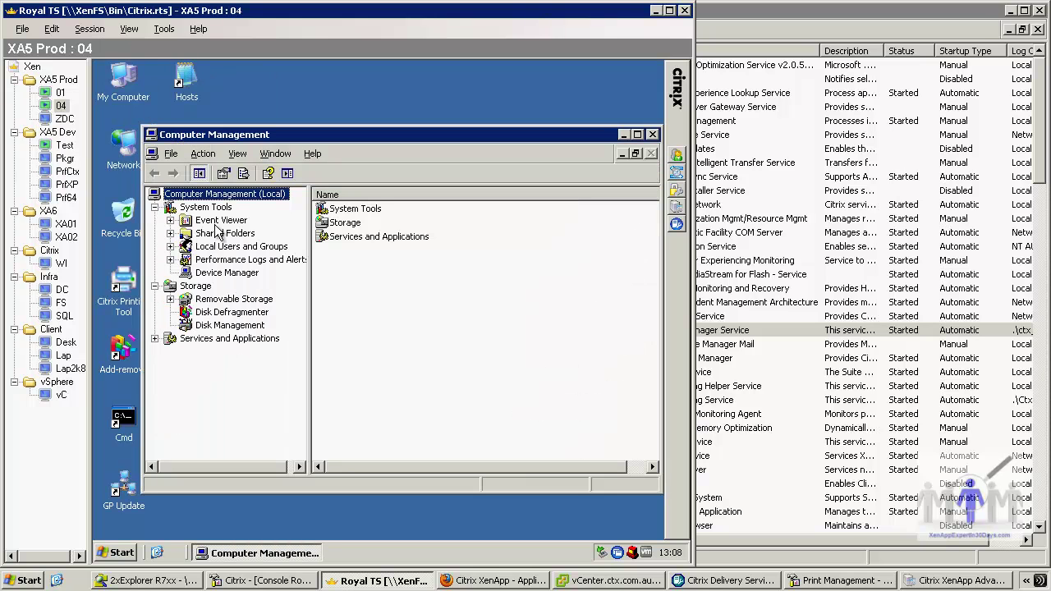
pyautogui.click(218, 248)
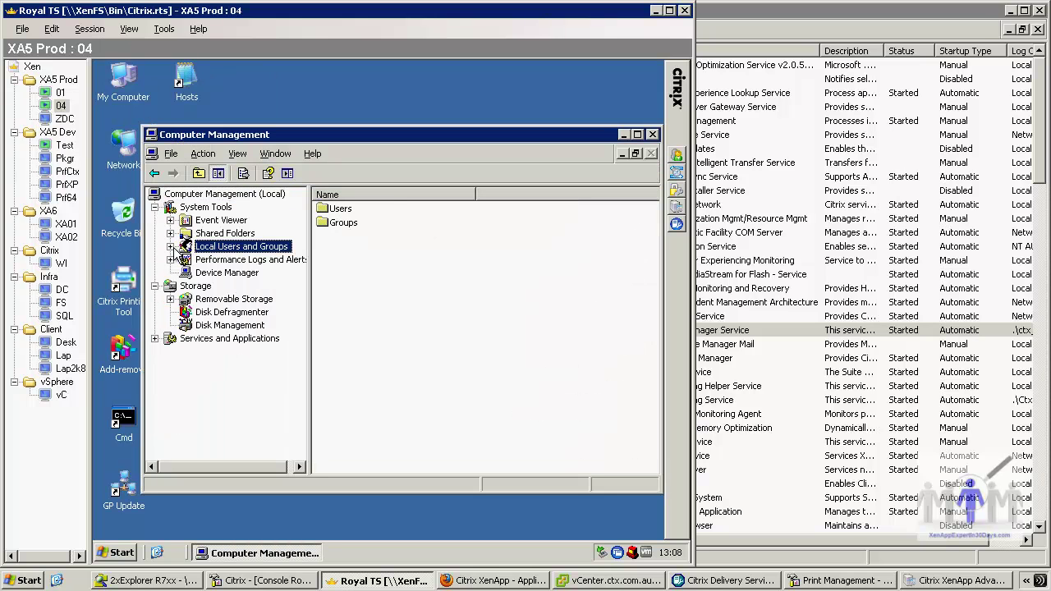
pyautogui.click(170, 246)
pyautogui.click(210, 260)
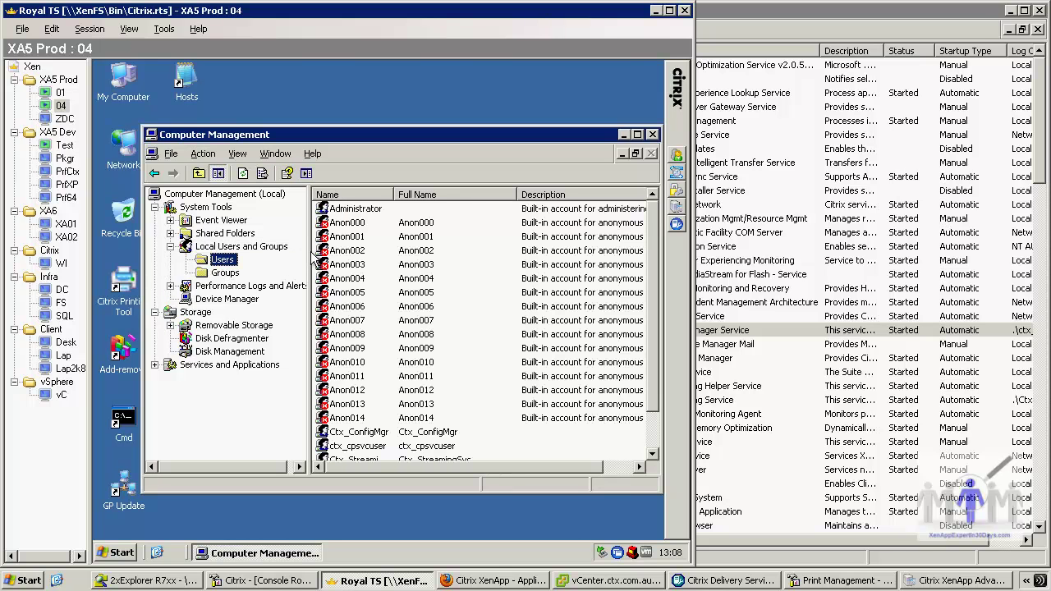
pyautogui.doubleClick(375, 445)
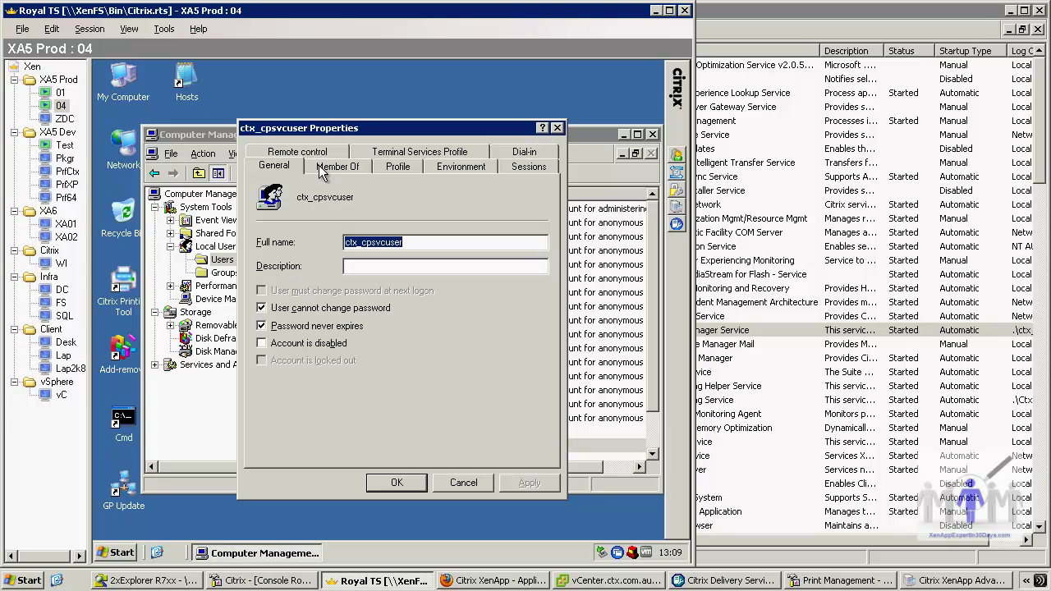
pyautogui.click(335, 166)
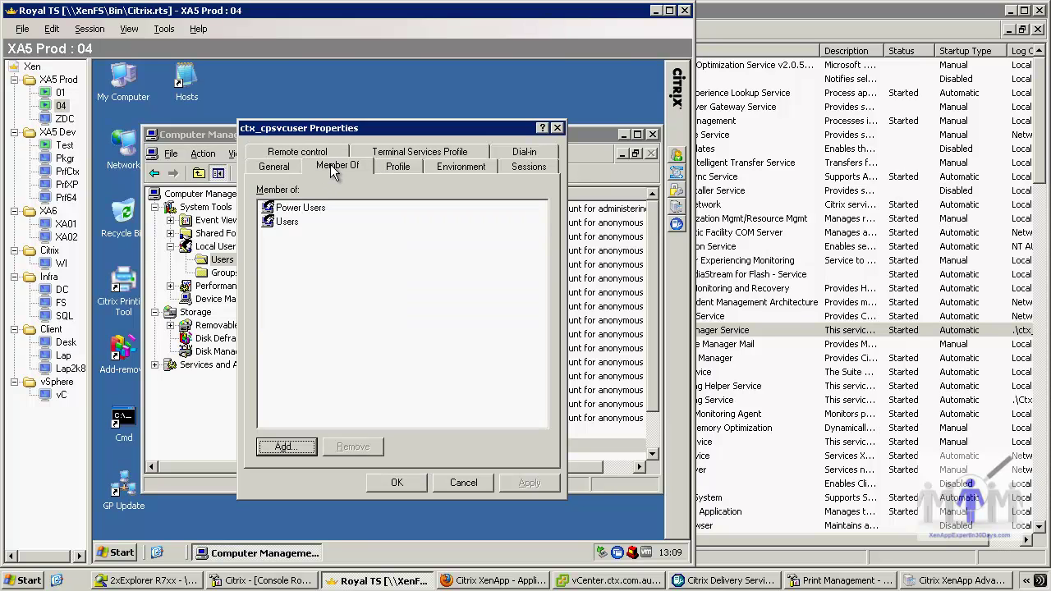
# Try adding ctx_cpsvcuser to the Administrators group, but the names don't resolve, so cancel.
pyautogui.click(294, 447)
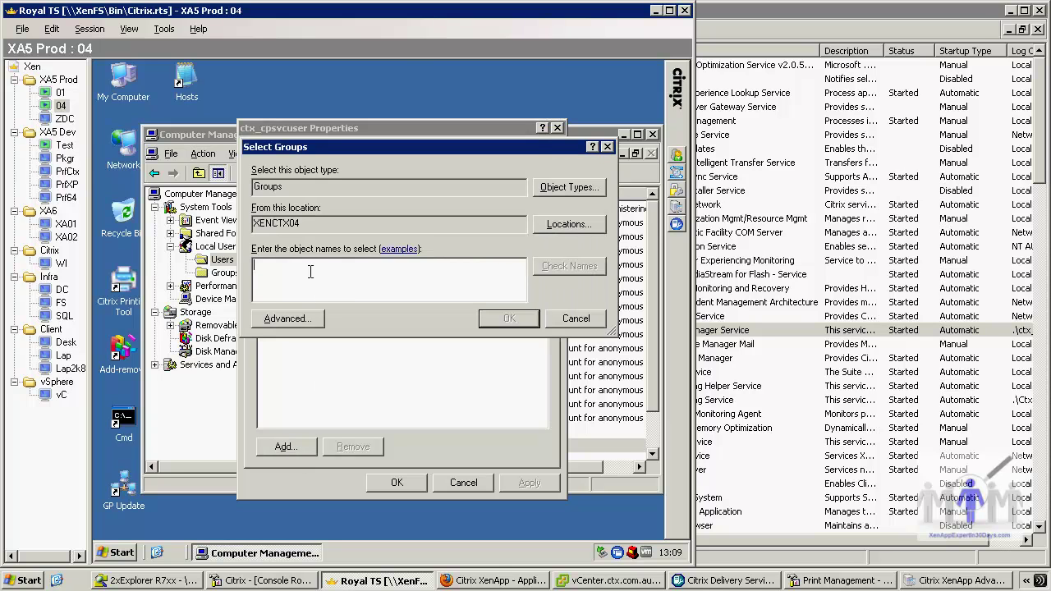
pyautogui.write('admin')
pyautogui.press('Return')
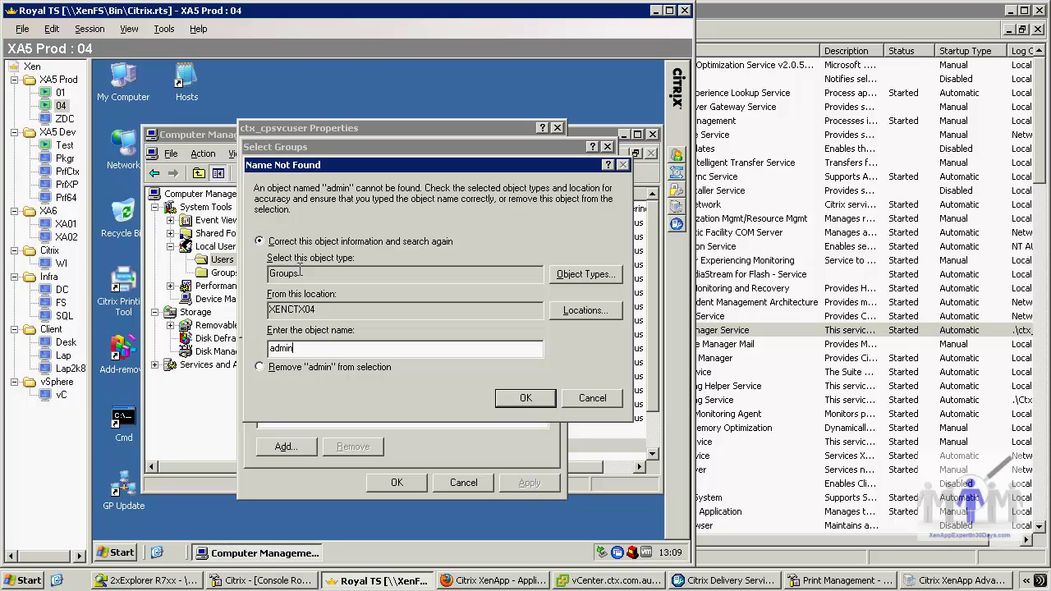
pyautogui.write('istrator')
pyautogui.press('Return')
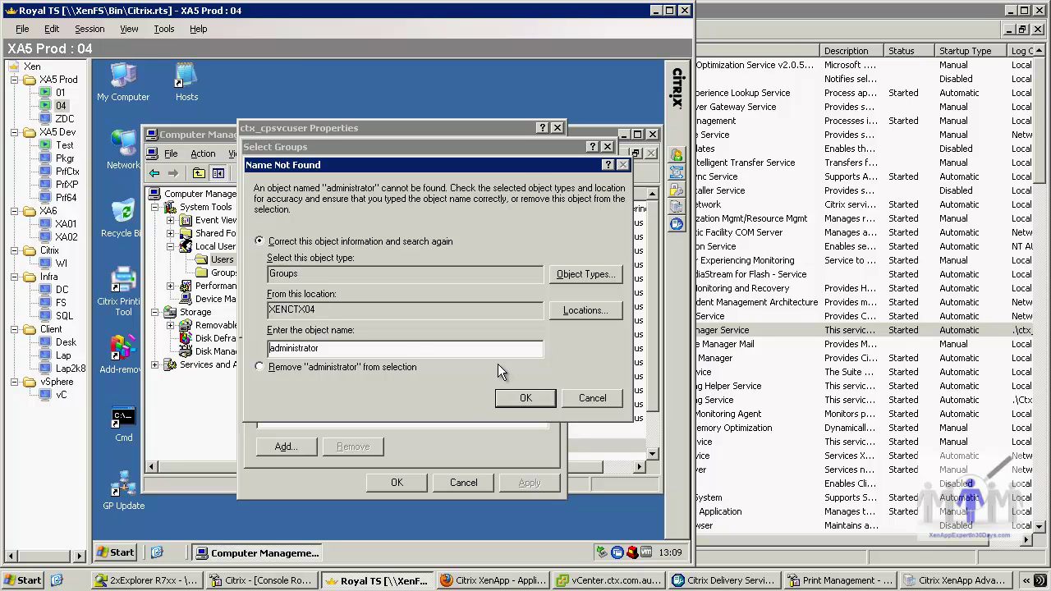
pyautogui.write('xenctx\\')
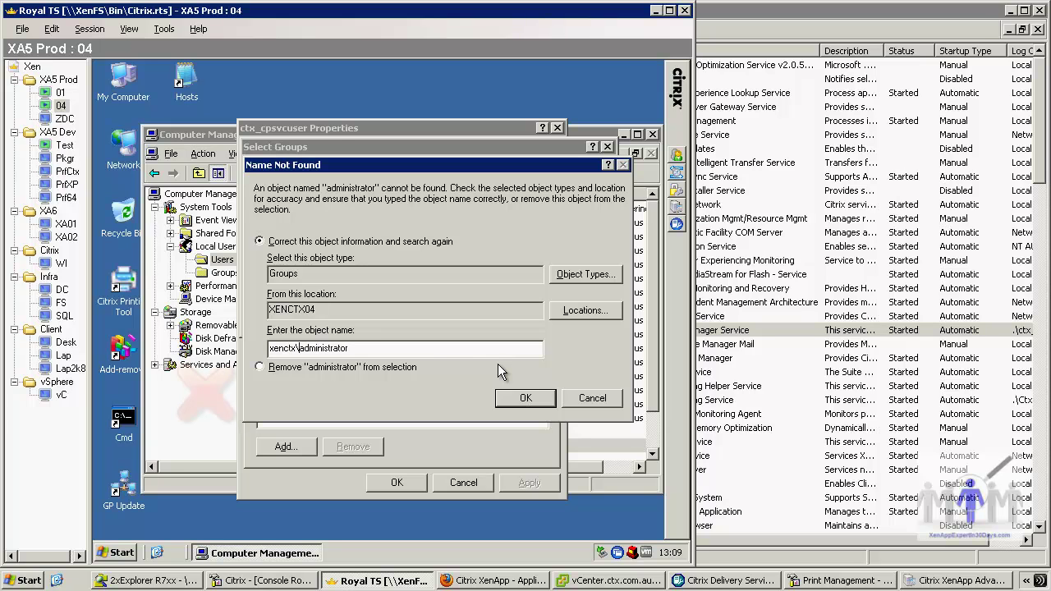
pyautogui.press('Return')
pyautogui.write('s')
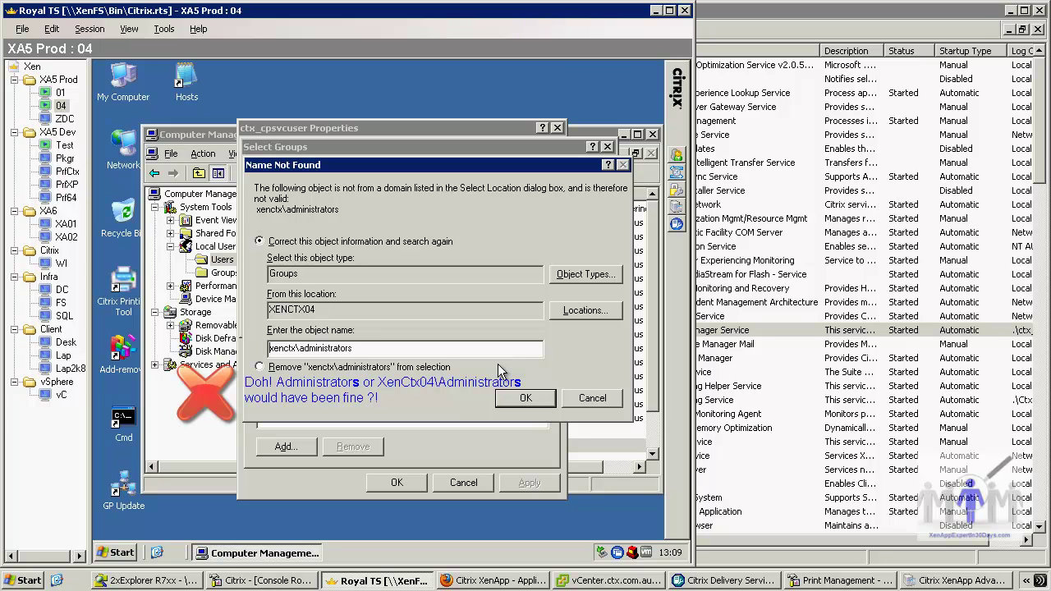
pyautogui.click(591, 398)
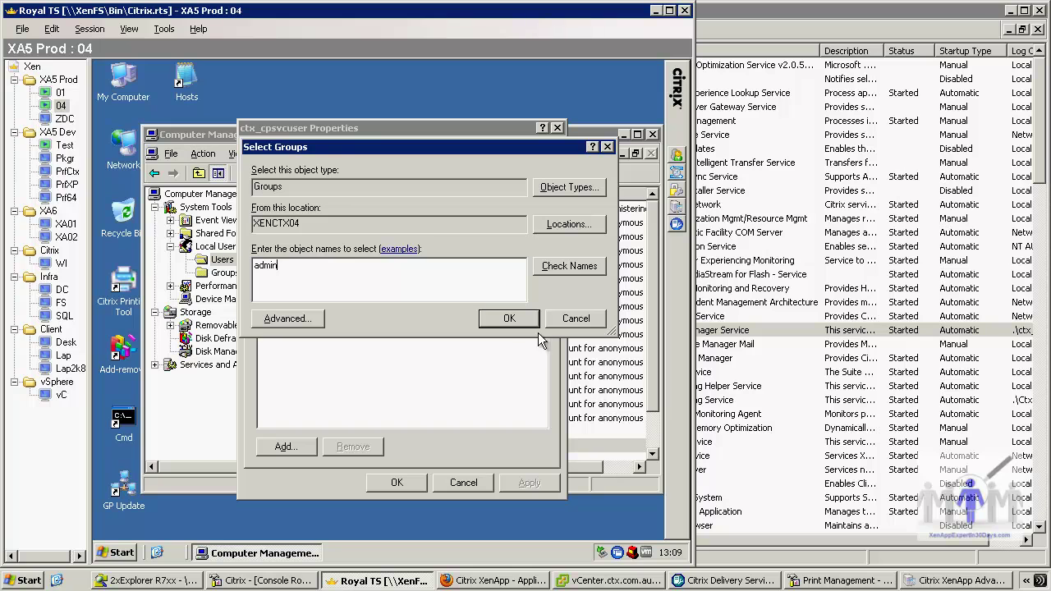
pyautogui.click(558, 271)
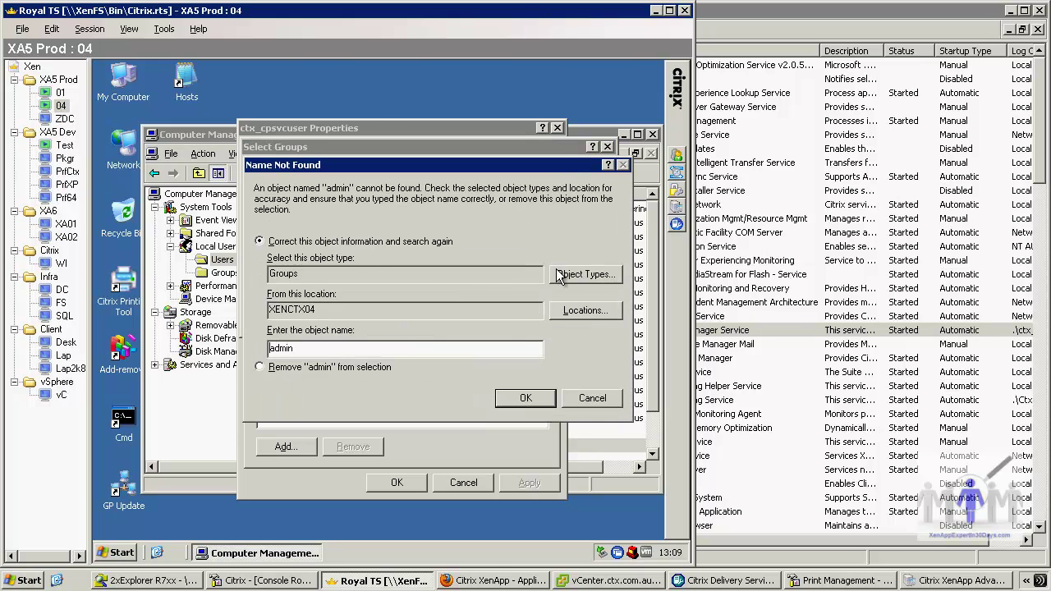
pyautogui.click(571, 400)
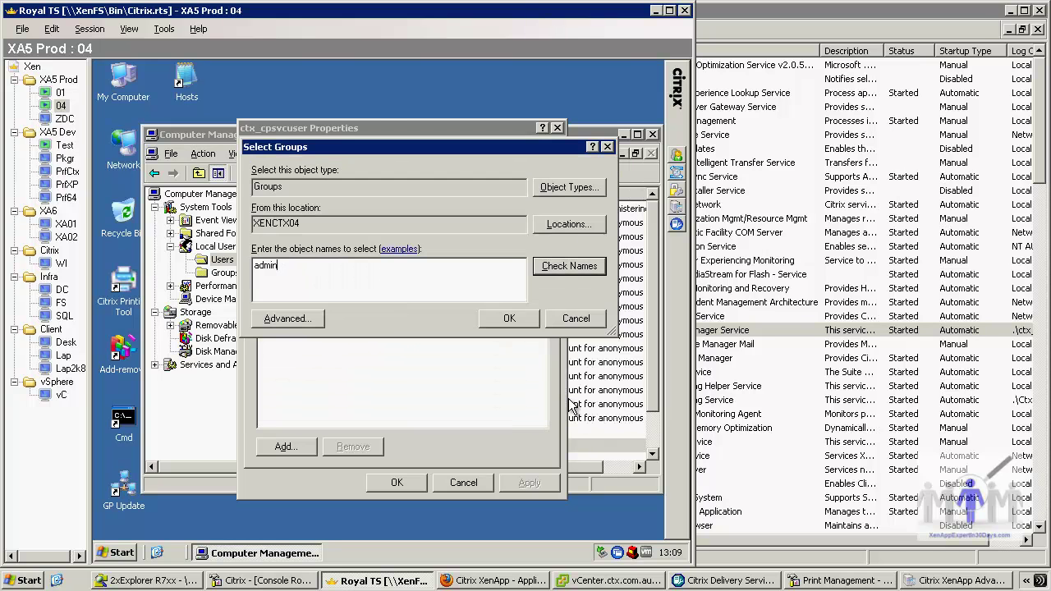
pyautogui.click(565, 319)
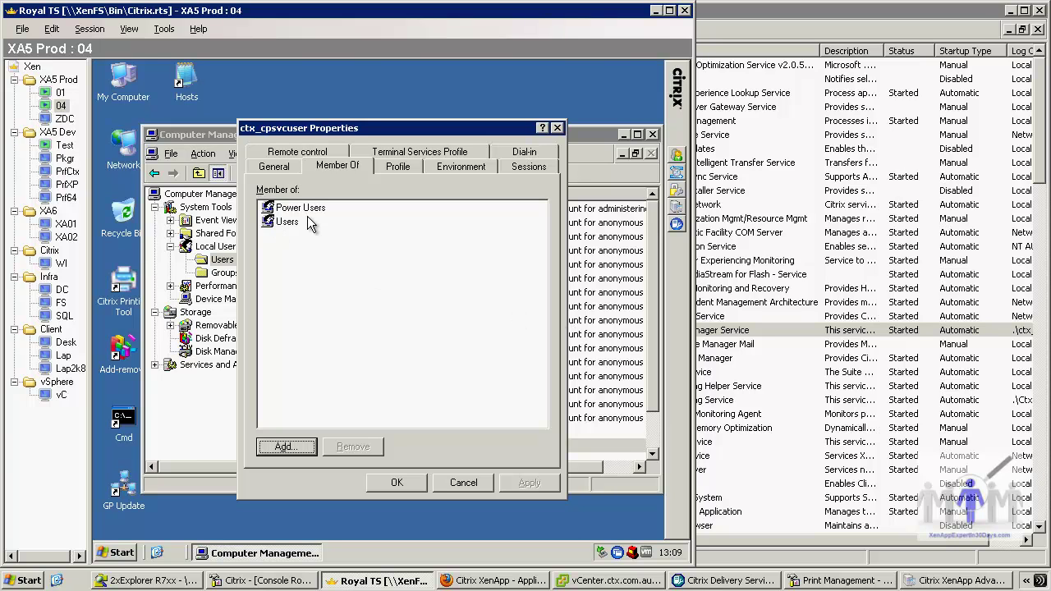
# Review Administrators group members (Administrator, CTX\ctxinstmgr, CTX\Domain Admins) and leave it unchanged.
pyautogui.click(458, 477)
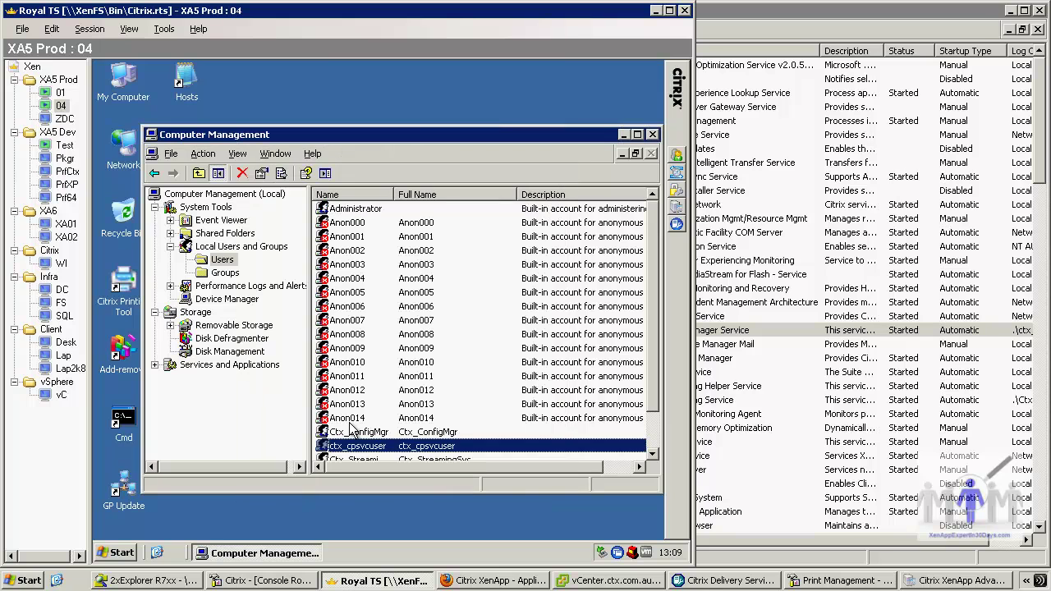
pyautogui.click(224, 273)
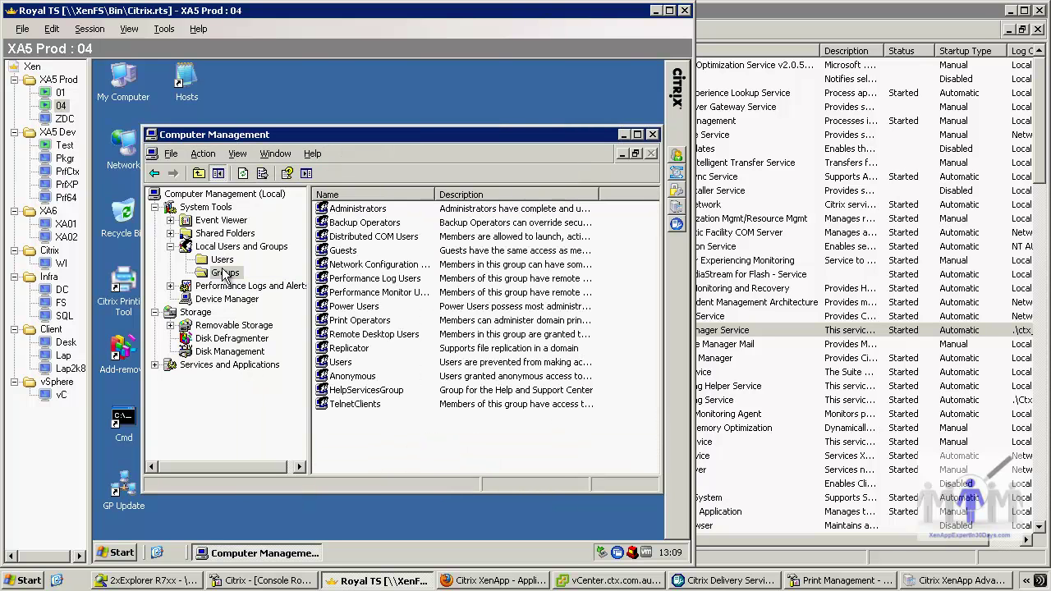
pyautogui.doubleClick(333, 208)
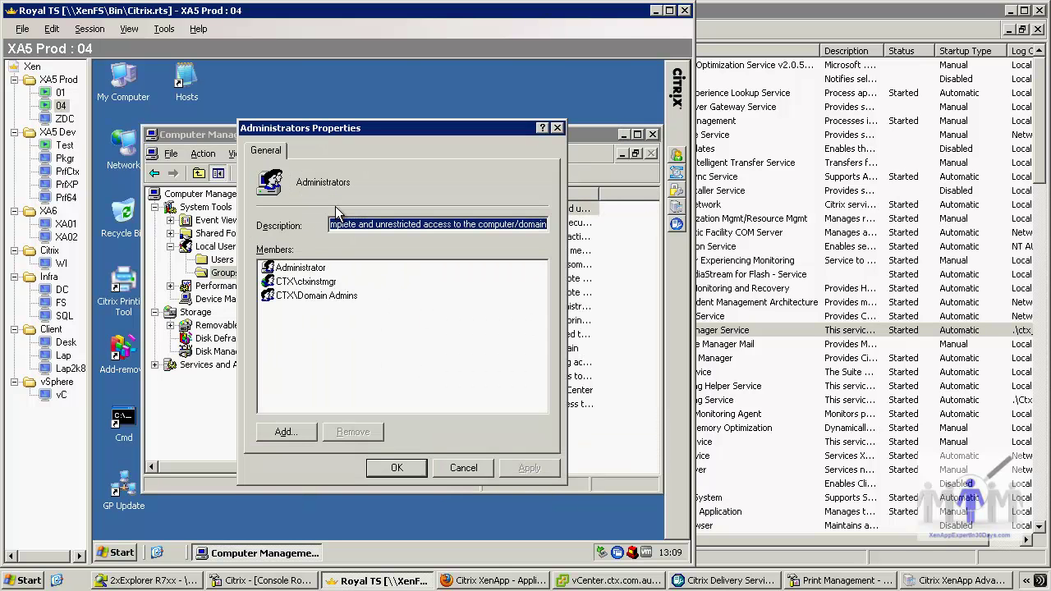
pyautogui.click(284, 432)
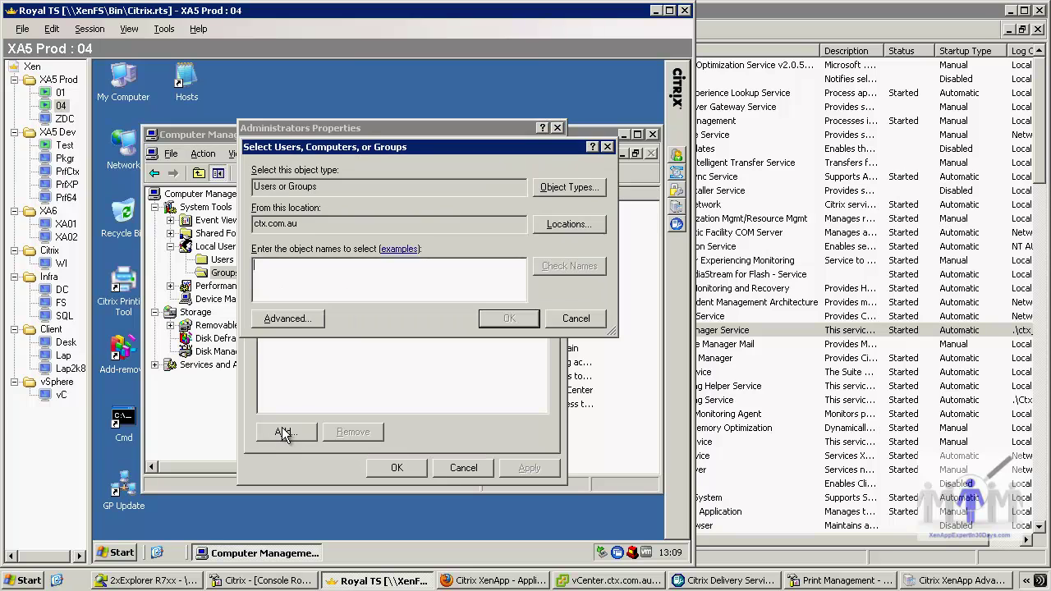
pyautogui.click(568, 324)
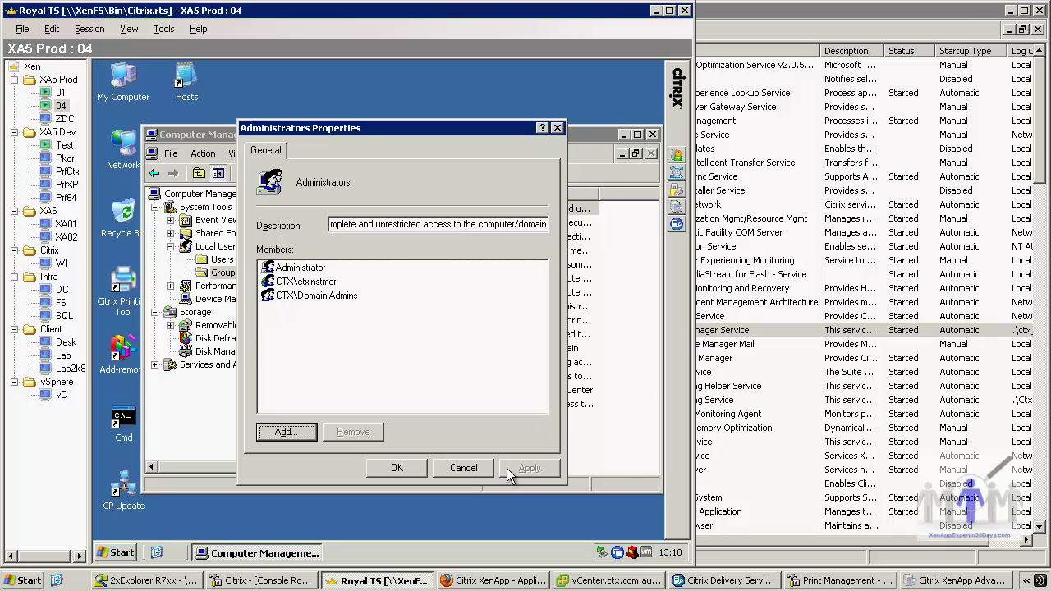
pyautogui.click(482, 473)
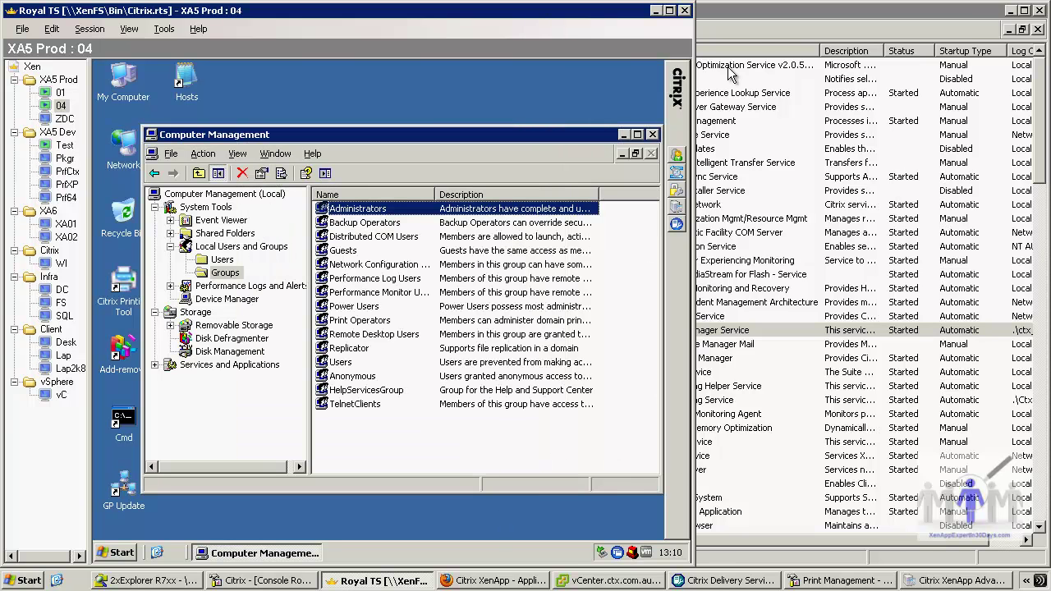
# Back in XenCtx01's Application log, open the 13/04/2011 10:46:46 error 1116 details.
pyautogui.click(757, 29)
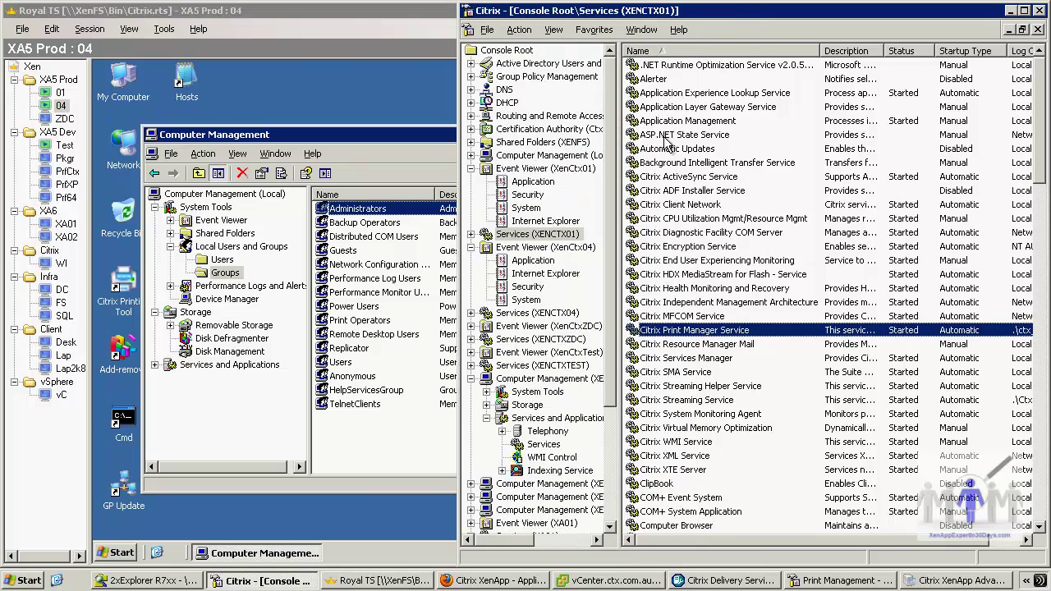
pyautogui.click(530, 182)
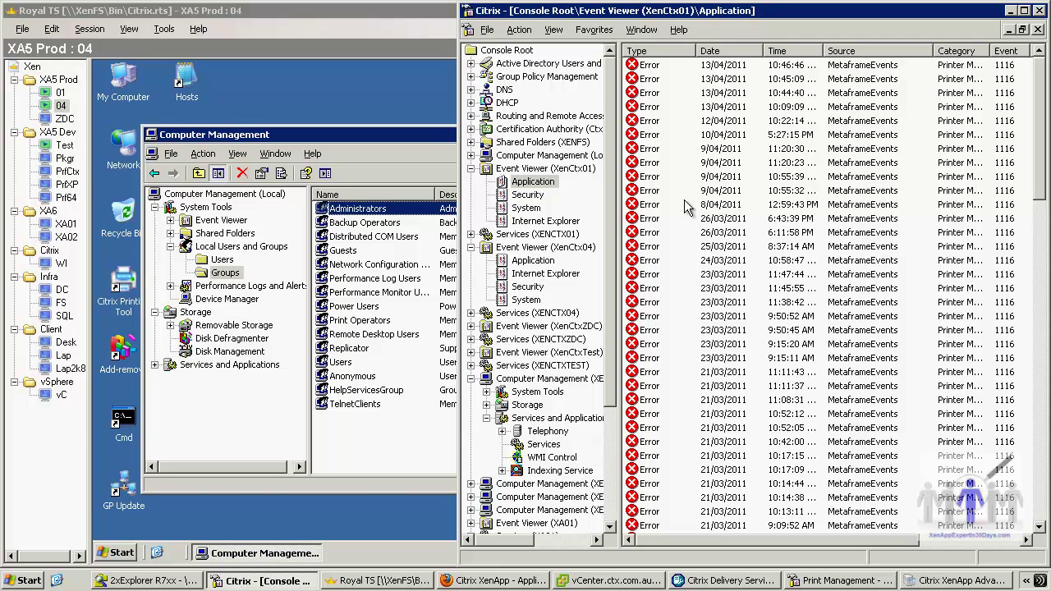
pyautogui.doubleClick(920, 65)
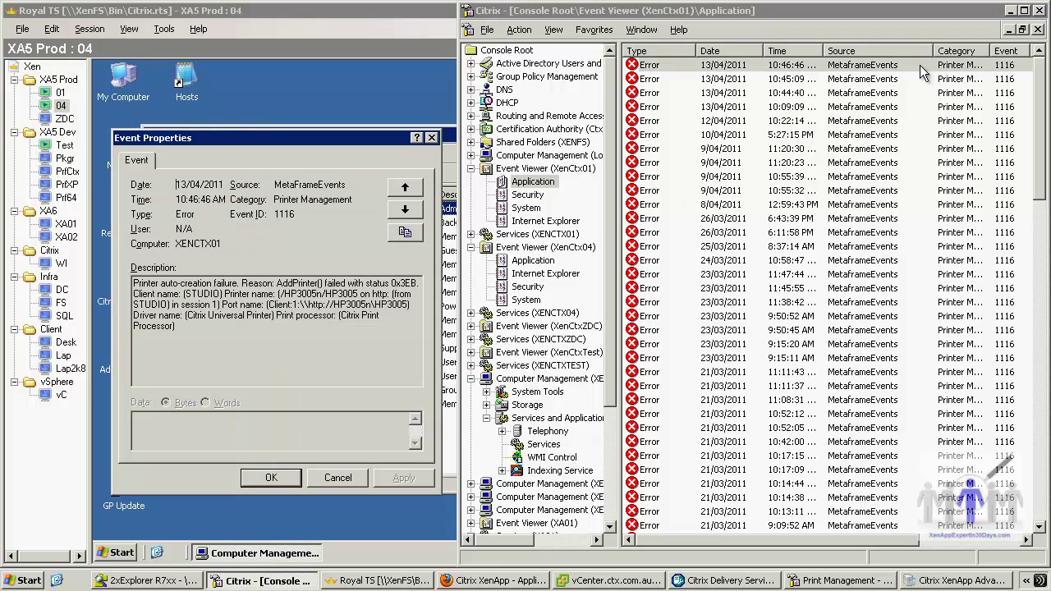